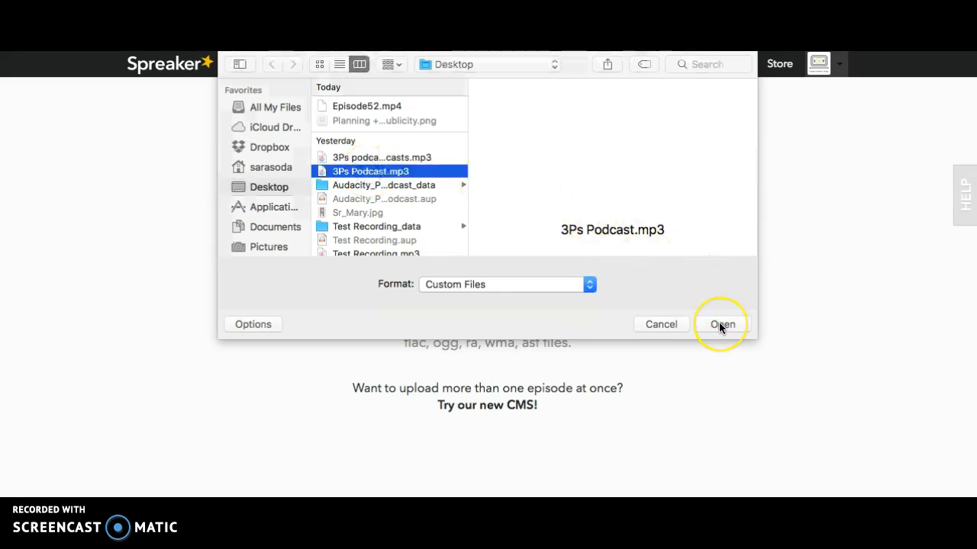
# Upload 3Ps Podcast.mp3 from the Desktop and title the episode "3Ps Podcast on podcasts"
pyautogui.click(719, 324)
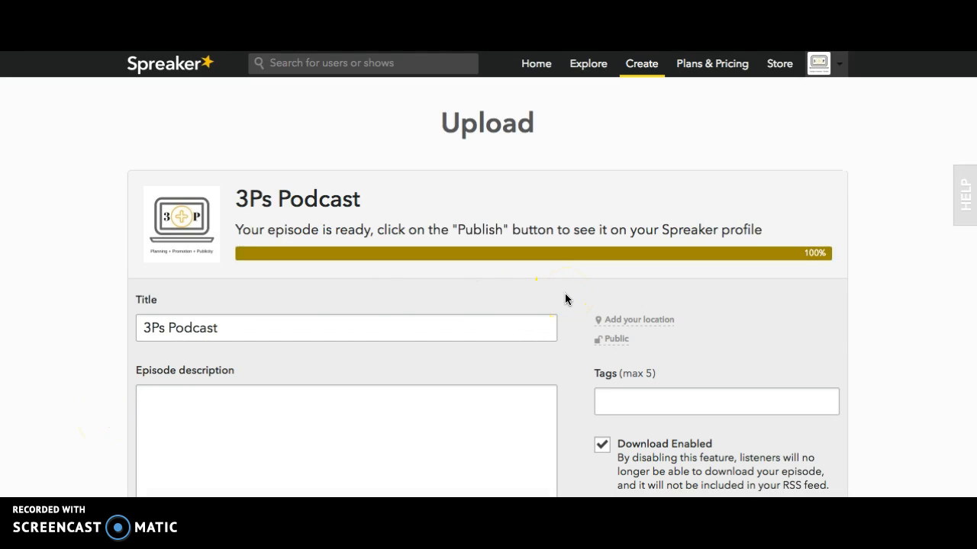
pyautogui.scroll(-3, 564, 299)
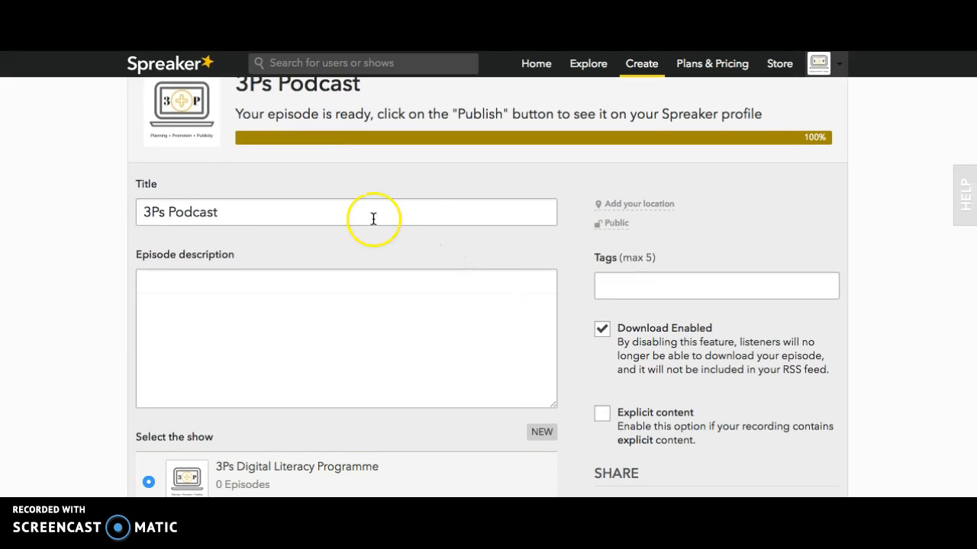
pyautogui.click(267, 212)
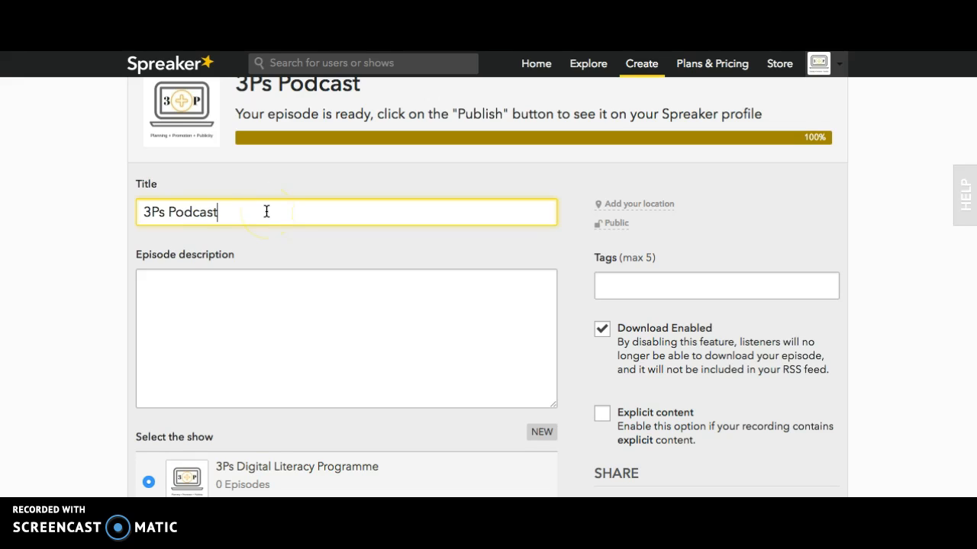
pyautogui.write('on podcasts')
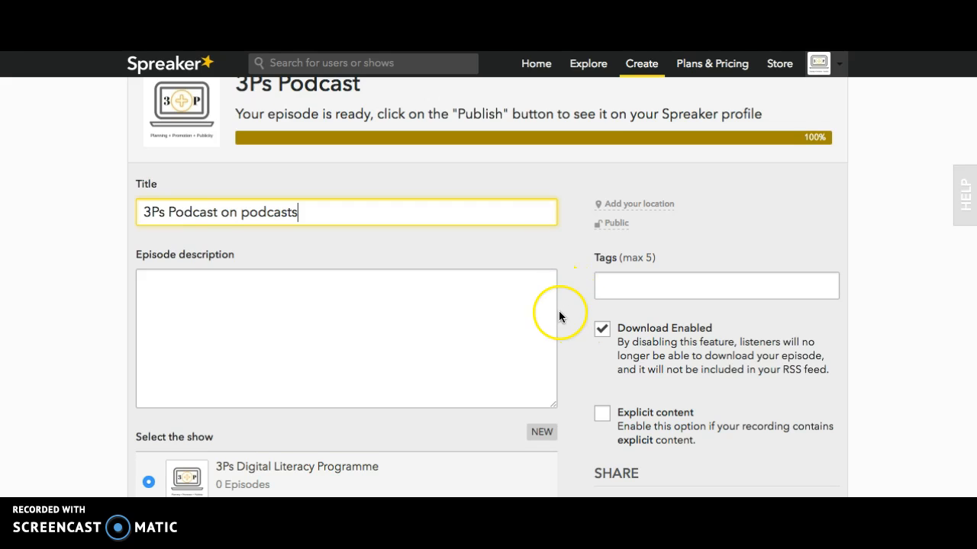
# Disable downloads for the episode
pyautogui.scroll(-5, 560, 318)
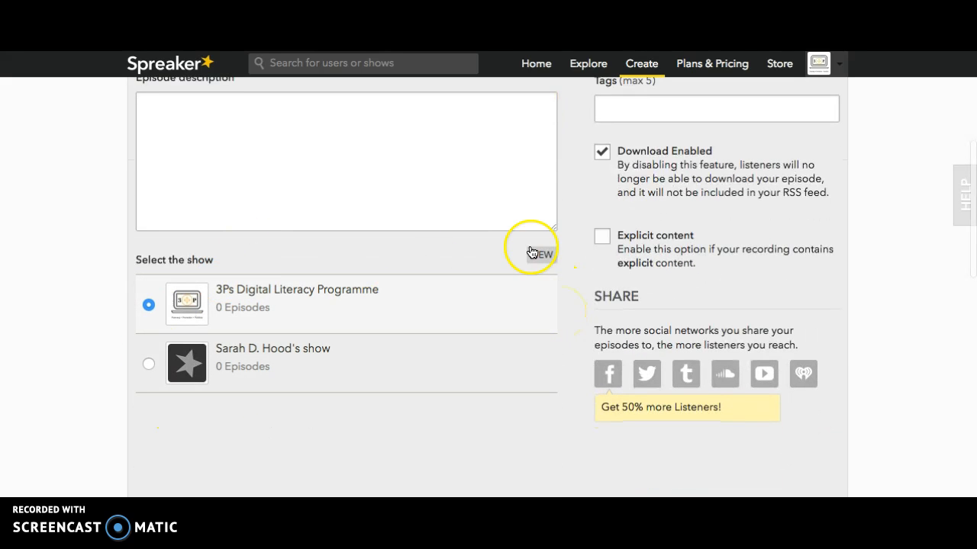
pyautogui.scroll(2, 573, 213)
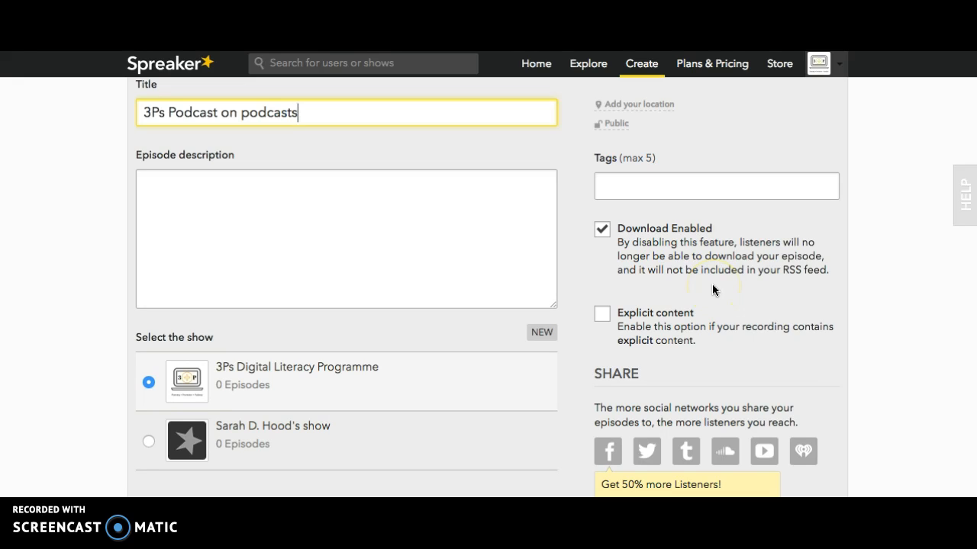
pyautogui.click(602, 231)
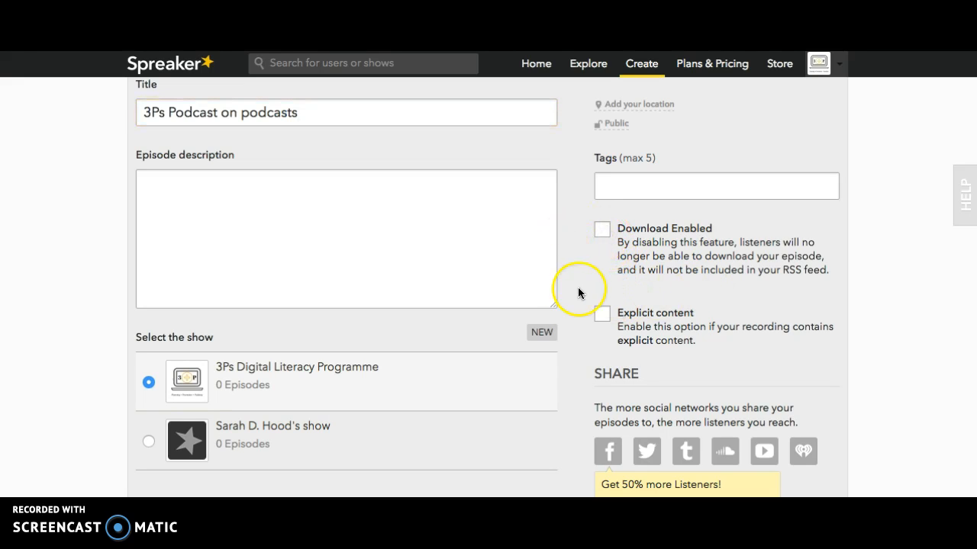
pyautogui.scroll(-2, 581, 290)
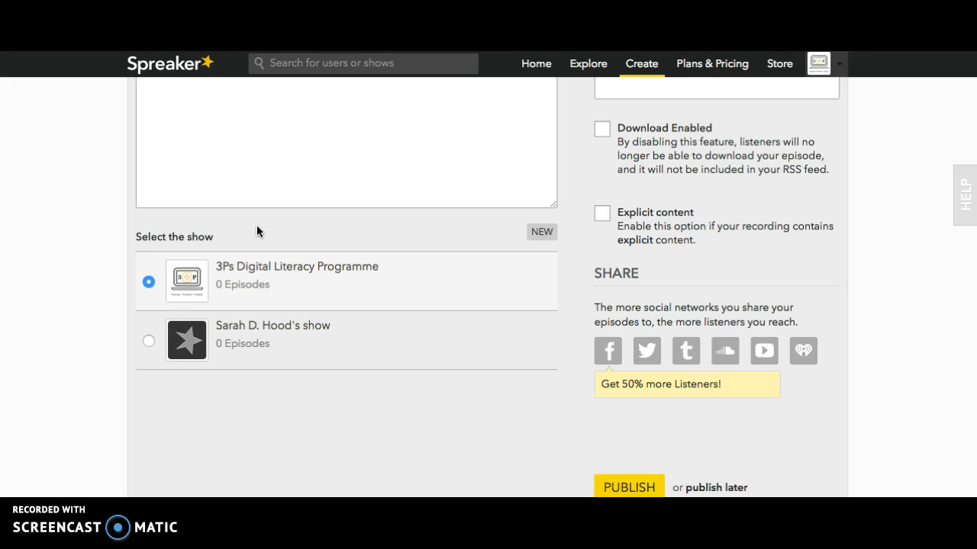
pyautogui.click(541, 236)
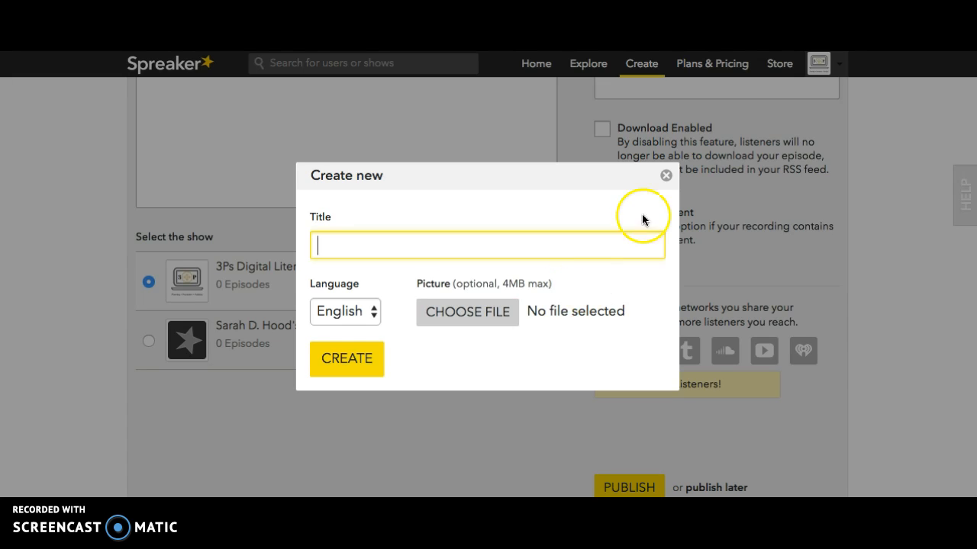
pyautogui.click(666, 176)
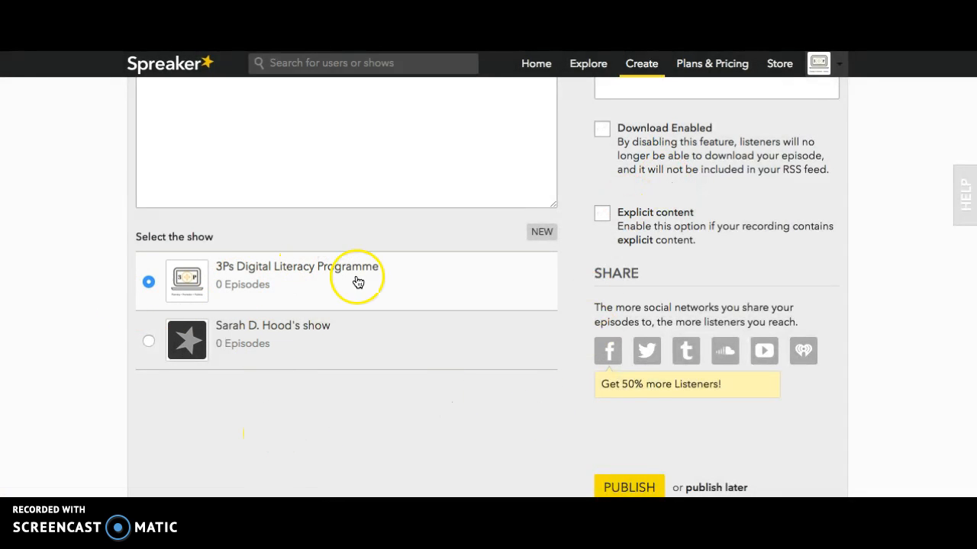
# Publish the episode under the 3Ps Digital Literacy Programme show and visit its published address
pyautogui.scroll(-1, 577, 357)
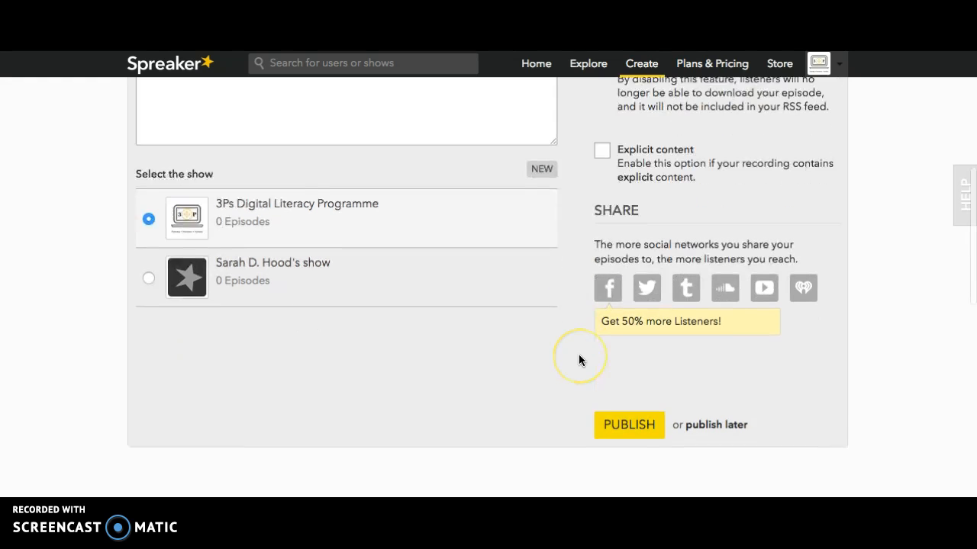
pyautogui.click(630, 411)
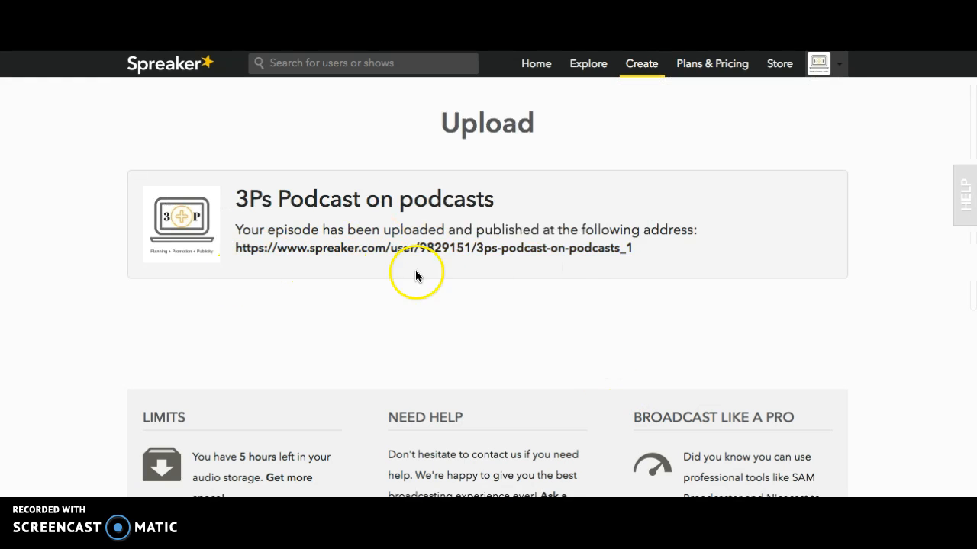
pyautogui.click(588, 248)
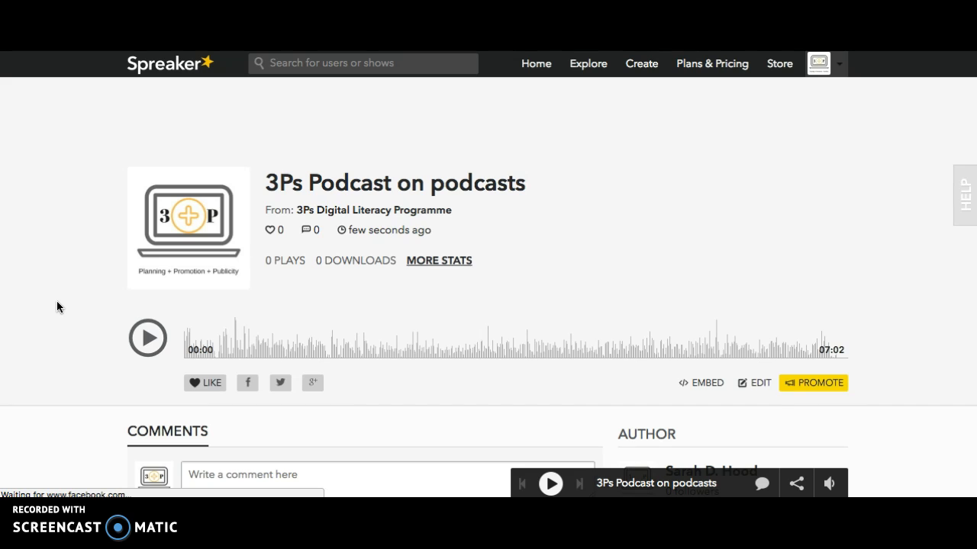
# Open the embed settings from the episode page and check the choices for the main featured episode, keeping the latest episode
pyautogui.scroll(-1, 192, 328)
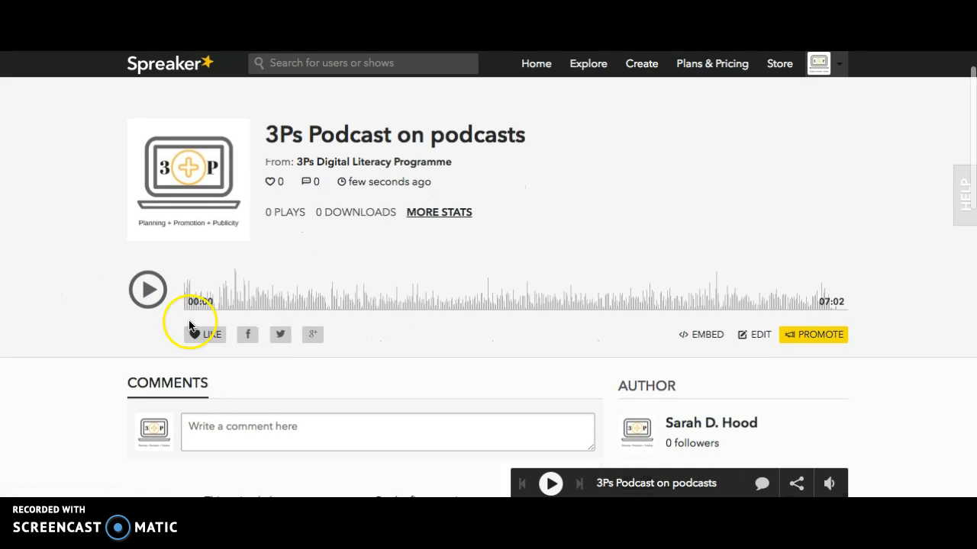
pyautogui.click(695, 346)
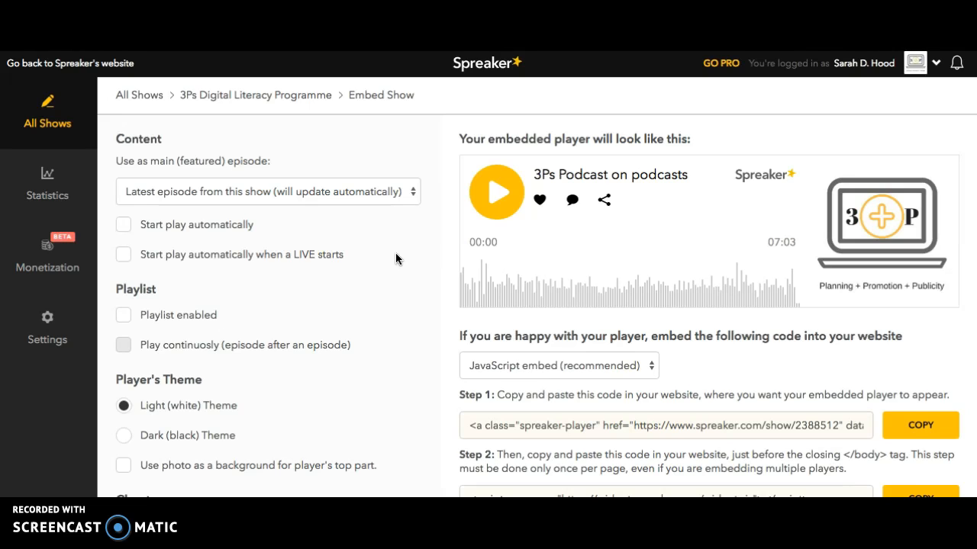
pyautogui.click(365, 204)
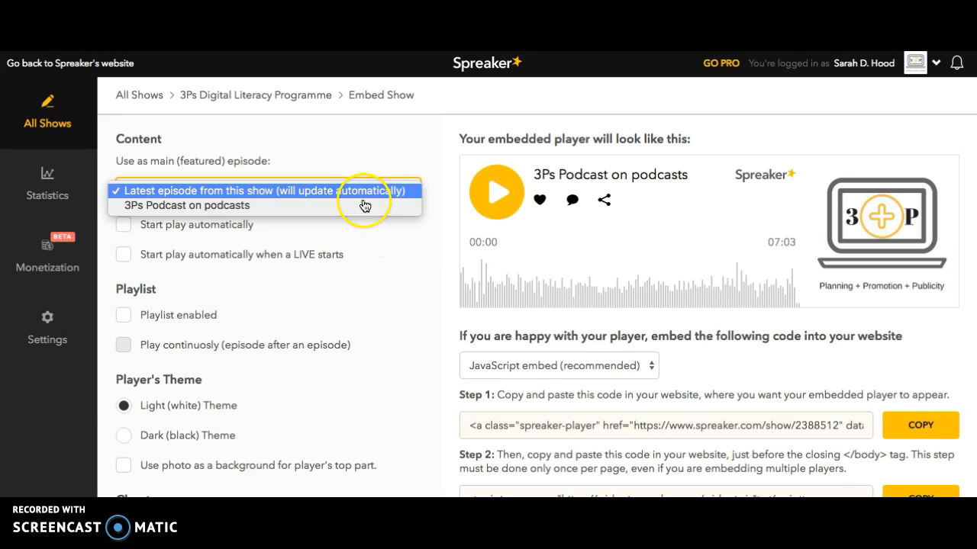
pyautogui.click(294, 207)
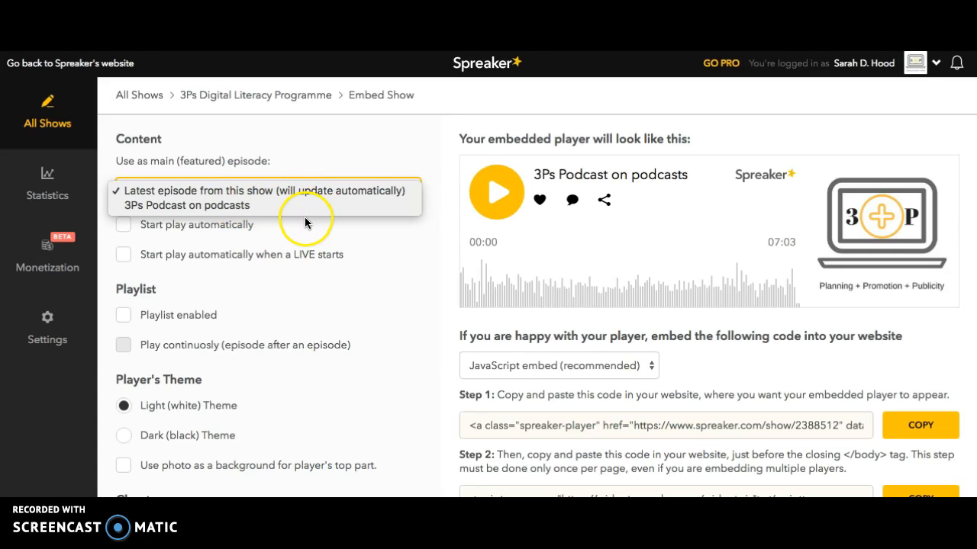
pyautogui.click(372, 245)
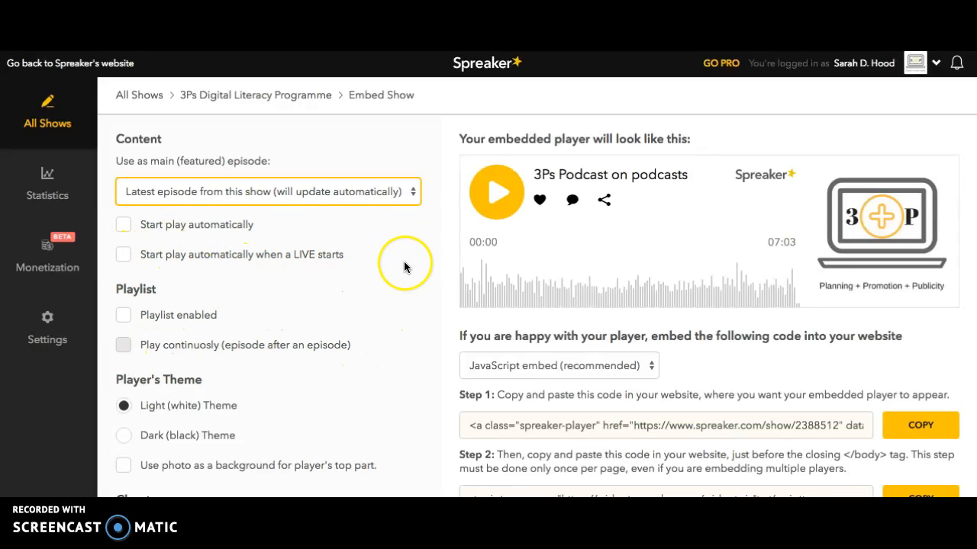
# Preview the embedded player in the Dark (black) theme and return it to the Light (white) theme
pyautogui.scroll(-2, 405, 267)
pyautogui.scroll(1, 404, 266)
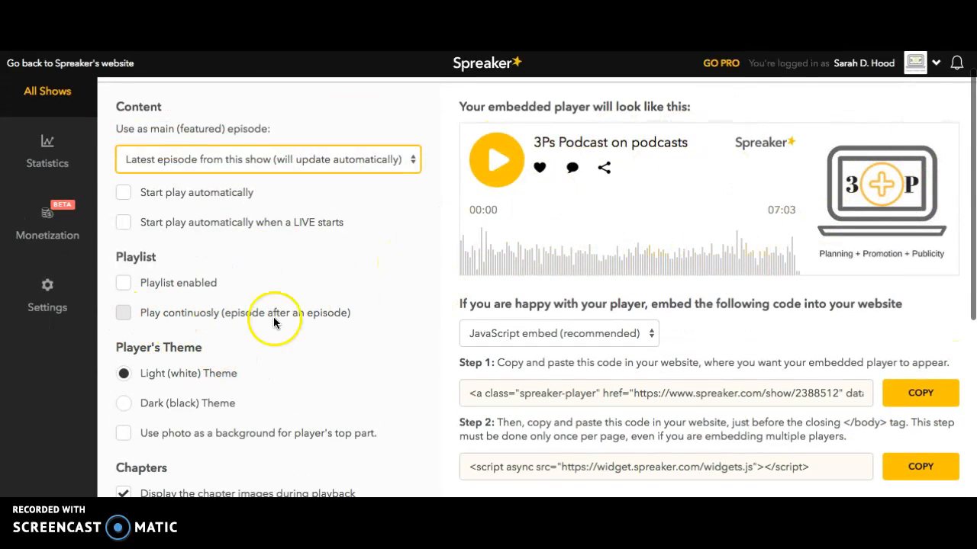
pyautogui.click(128, 405)
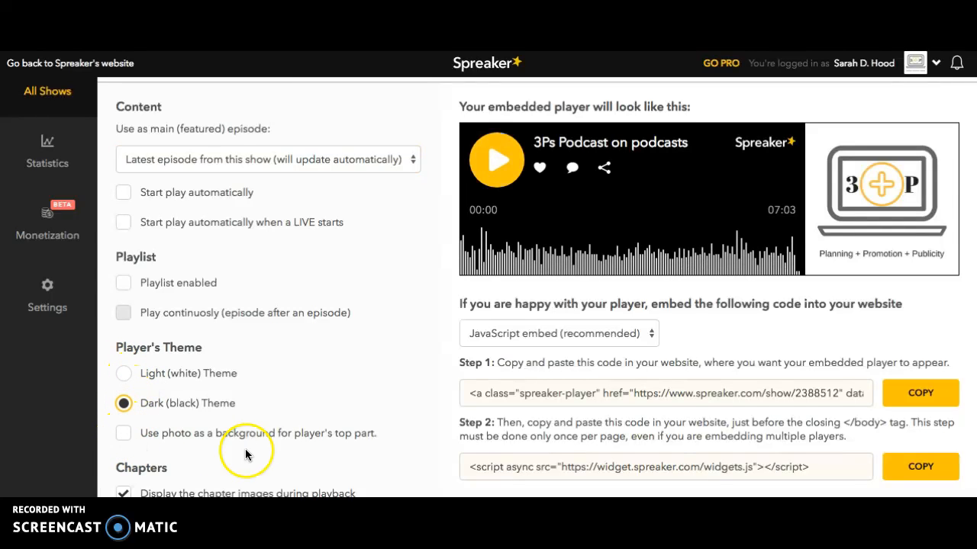
pyautogui.click(124, 373)
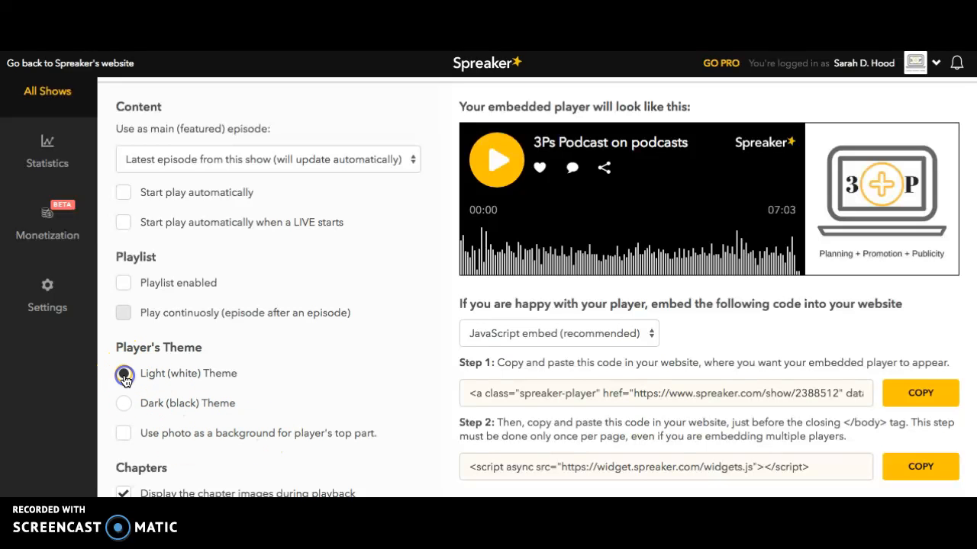
# Examine the remaining embedded player options, including chapters and player size
pyautogui.scroll(-1, 329, 375)
pyautogui.scroll(-3, 329, 375)
pyautogui.scroll(-2, 380, 380)
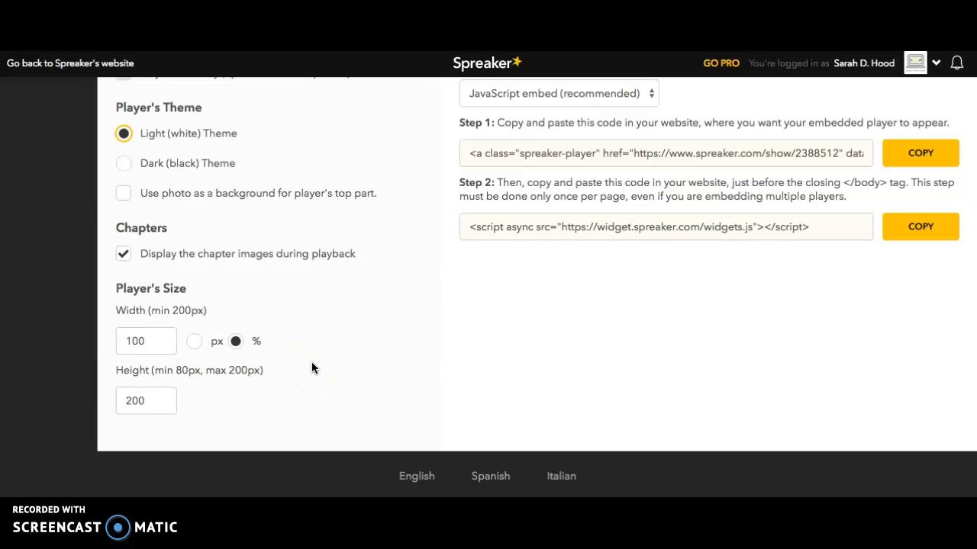
pyautogui.scroll(1, 311, 368)
pyautogui.scroll(4, 311, 368)
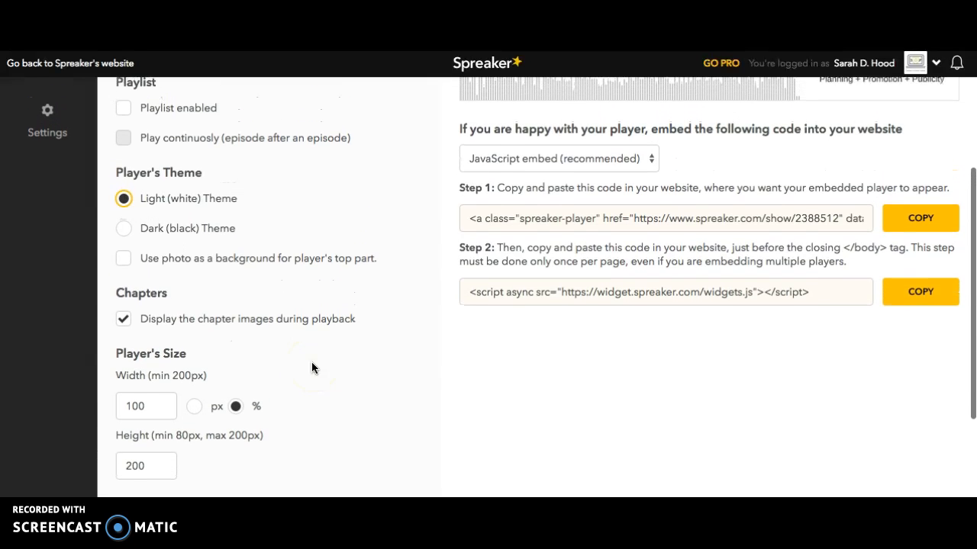
pyautogui.scroll(-4, 311, 368)
pyautogui.scroll(-2, 312, 366)
pyautogui.scroll(2, 311, 366)
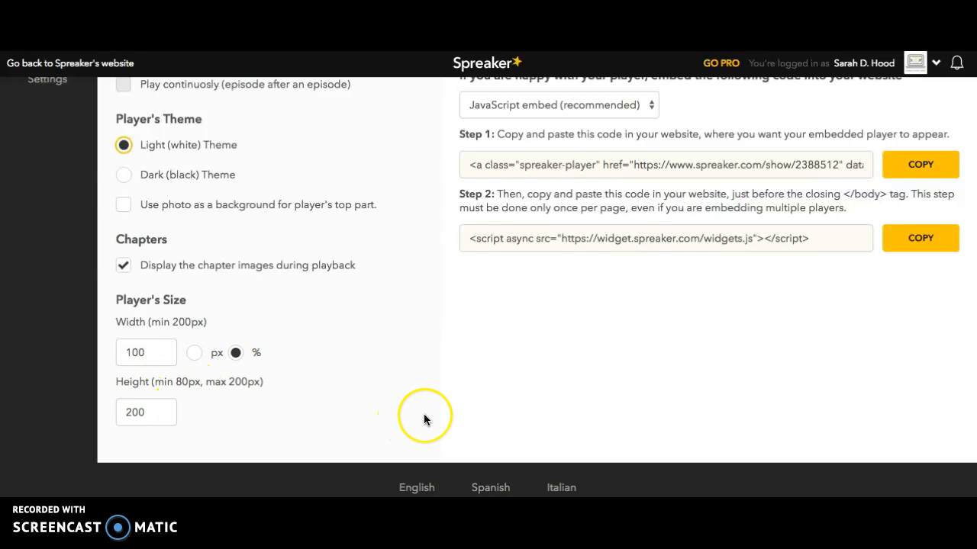
pyautogui.scroll(3, 423, 414)
pyautogui.scroll(-2, 424, 414)
pyautogui.scroll(-1, 423, 414)
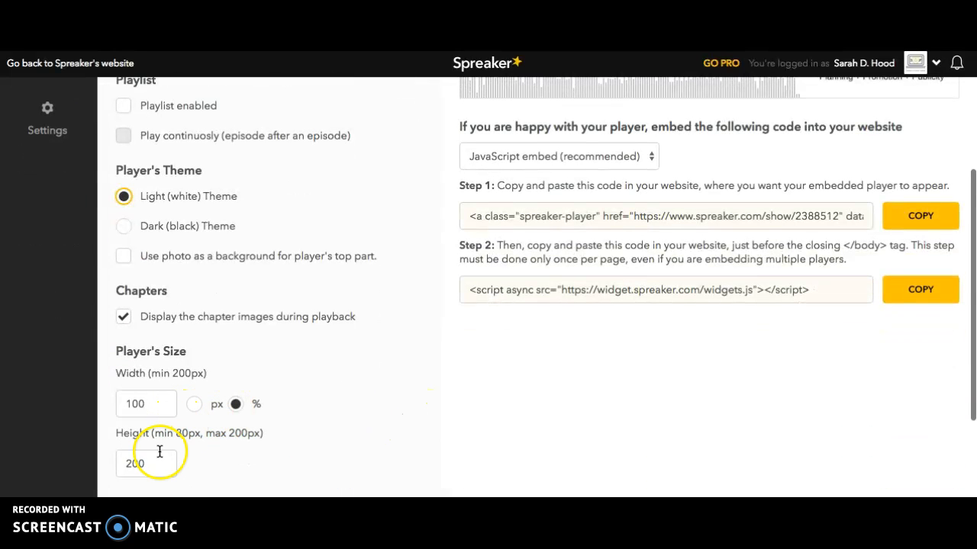
# Try a height of 100 px for the embedded player, check the preview, and restore the height to 200 px
pyautogui.click(133, 464)
pyautogui.press('BackSpace')
pyautogui.write('1')
pyautogui.scroll(5, 466, 409)
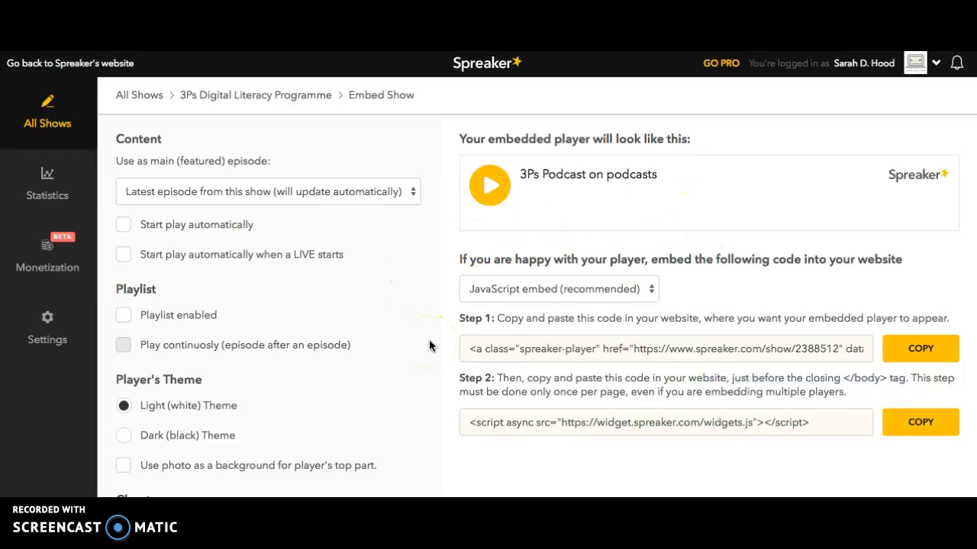
pyautogui.scroll(-5, 429, 346)
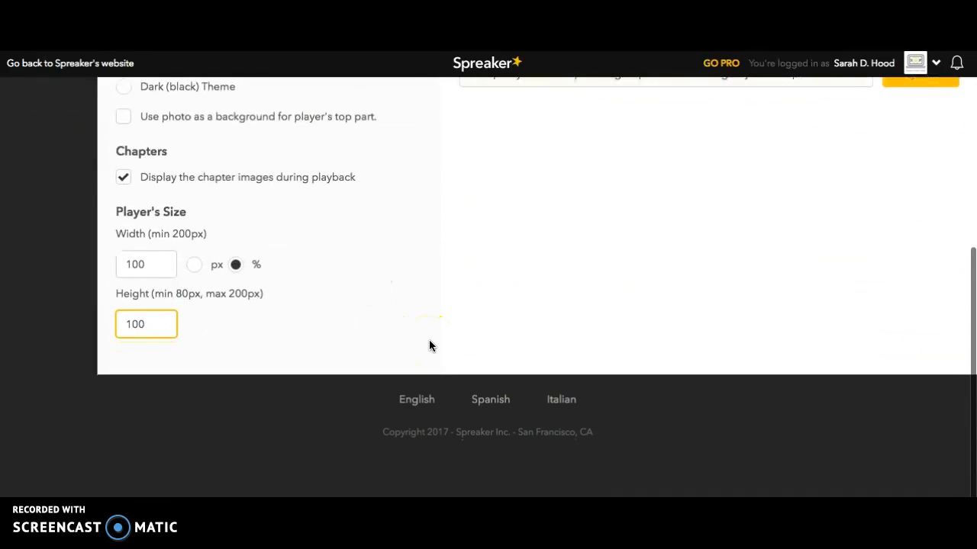
pyautogui.press('BackSpace')
pyautogui.write('2')
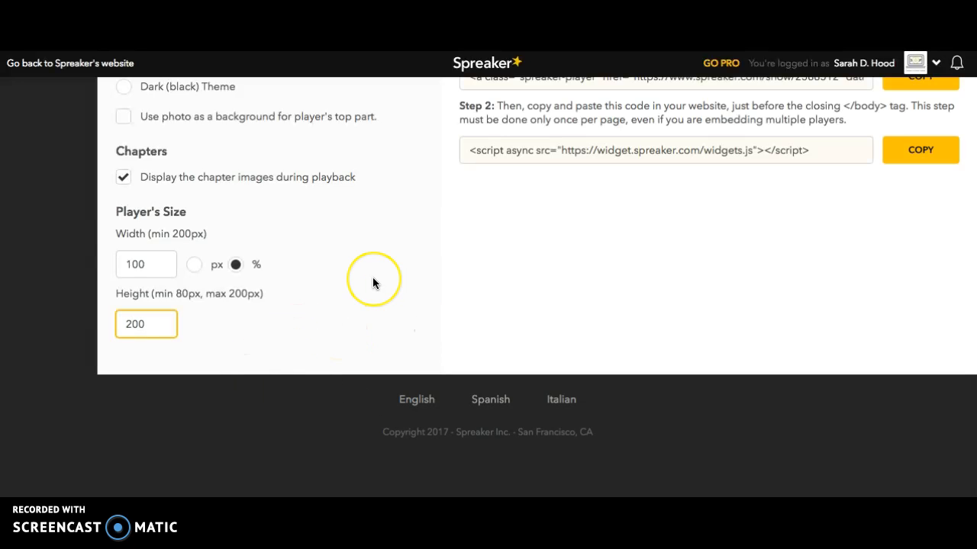
pyautogui.scroll(5, 372, 278)
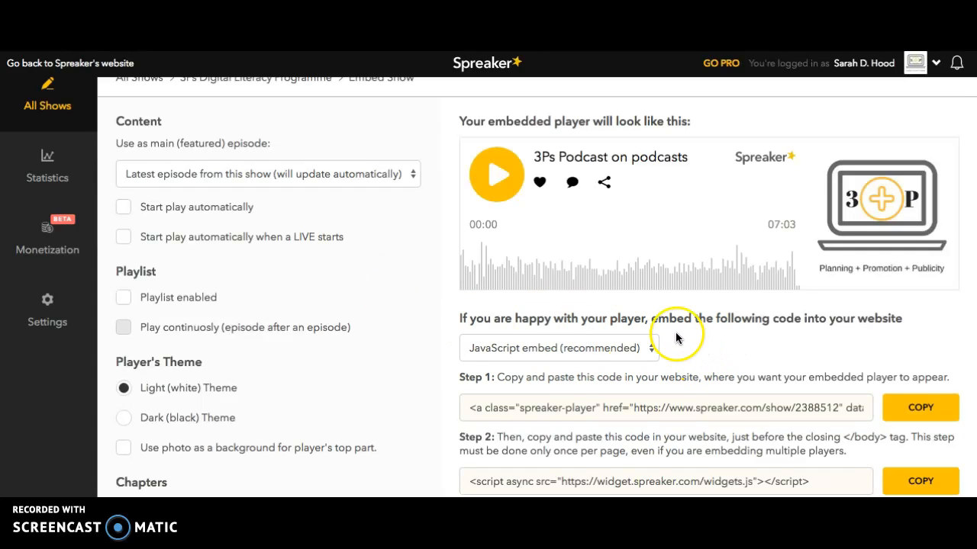
# Choose the Iframe embed format for the player and copy its embed code
pyautogui.click(596, 357)
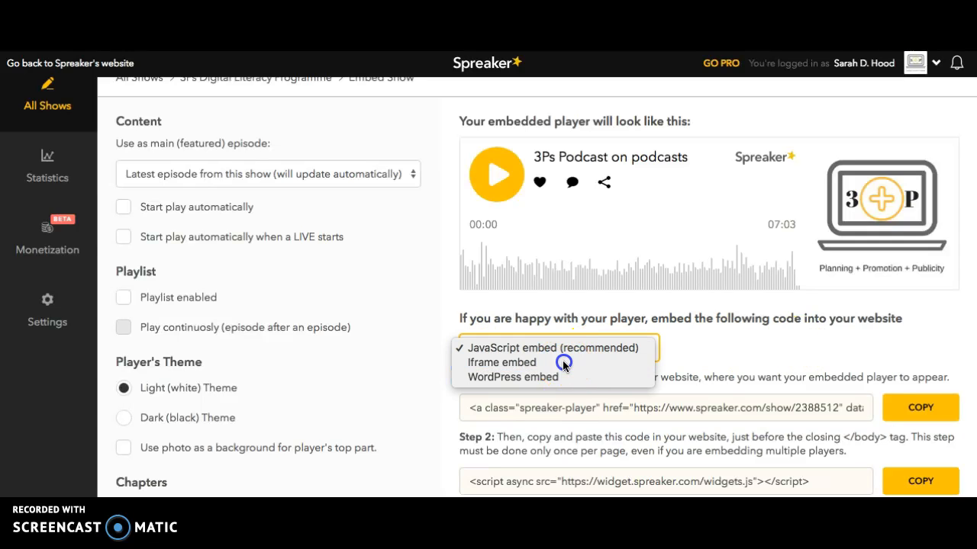
pyautogui.click(563, 365)
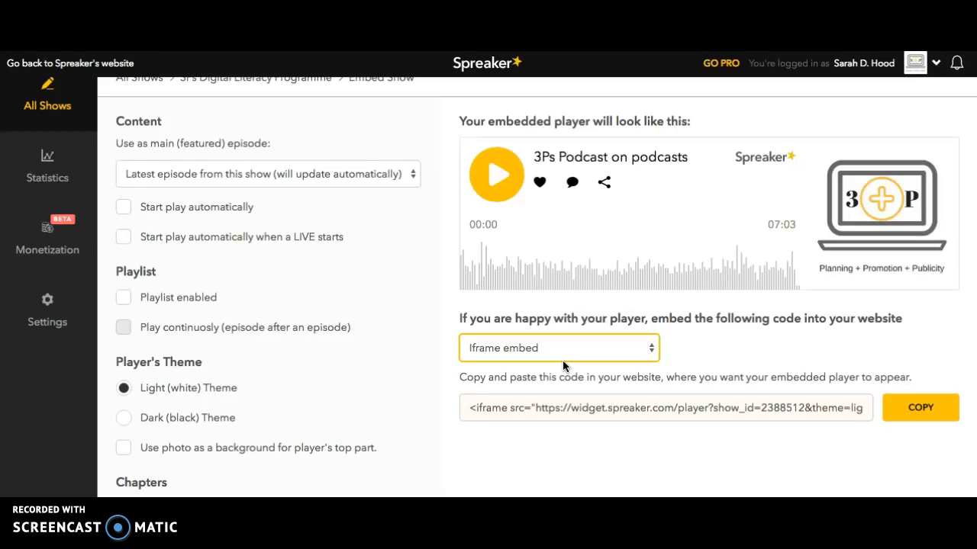
pyautogui.click(631, 356)
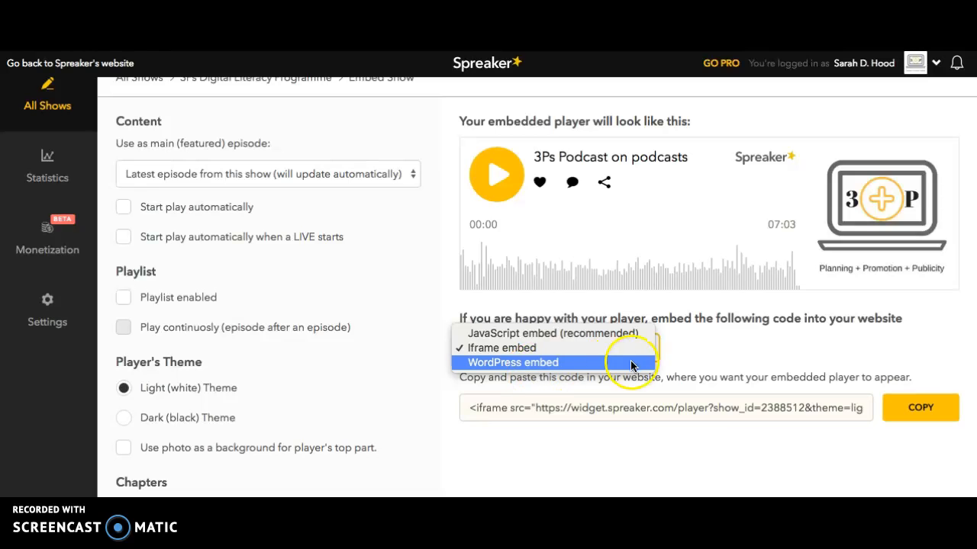
pyautogui.click(594, 348)
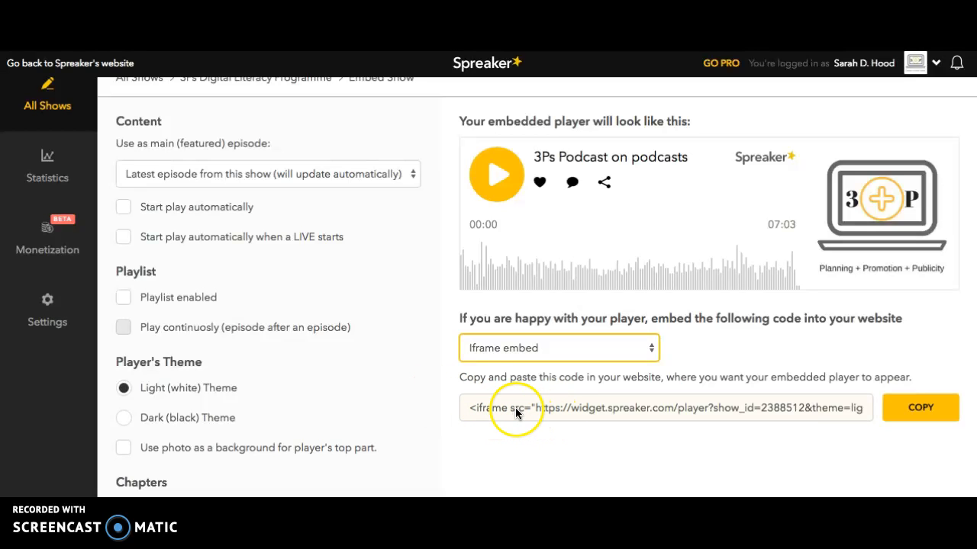
pyautogui.click(913, 413)
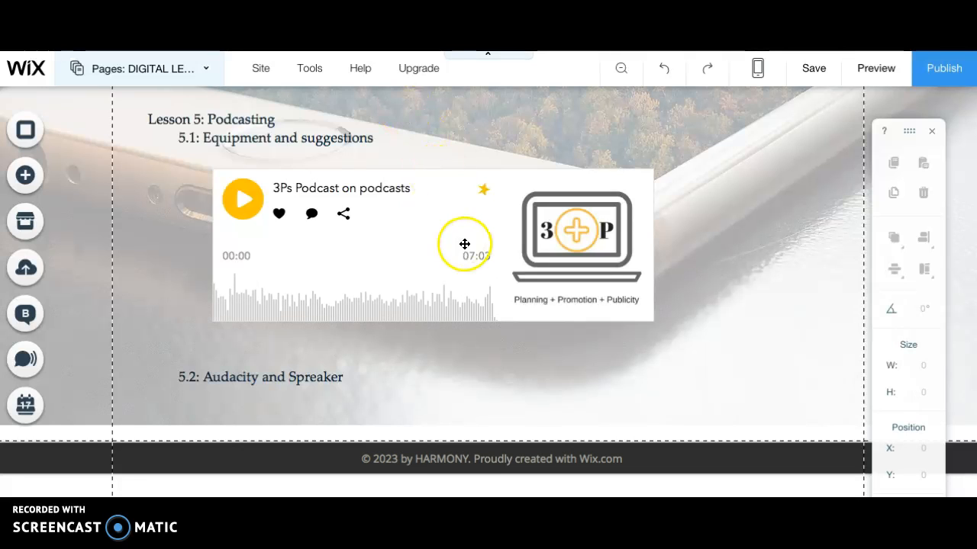
# Switch to the Wix editor and delete the existing podcast player below "5.1: Equipment and suggestions"
pyautogui.click(465, 244)
pyautogui.press('Delete')
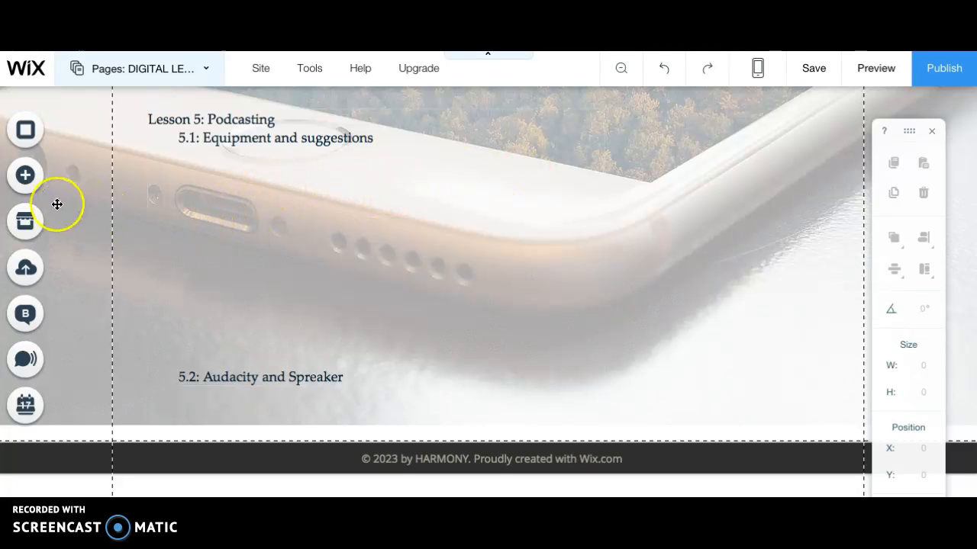
# Find the HTML iFrame/Embed app by searching the Wix App Market for "html", add it, and place its box between lines 5.1 and 5.2
pyautogui.click(22, 222)
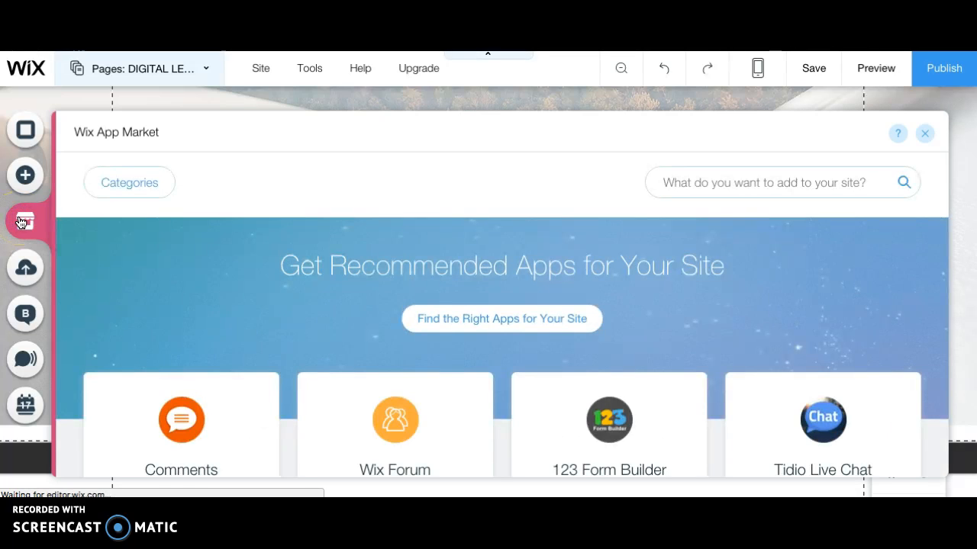
pyautogui.click(700, 183)
pyautogui.write('html')
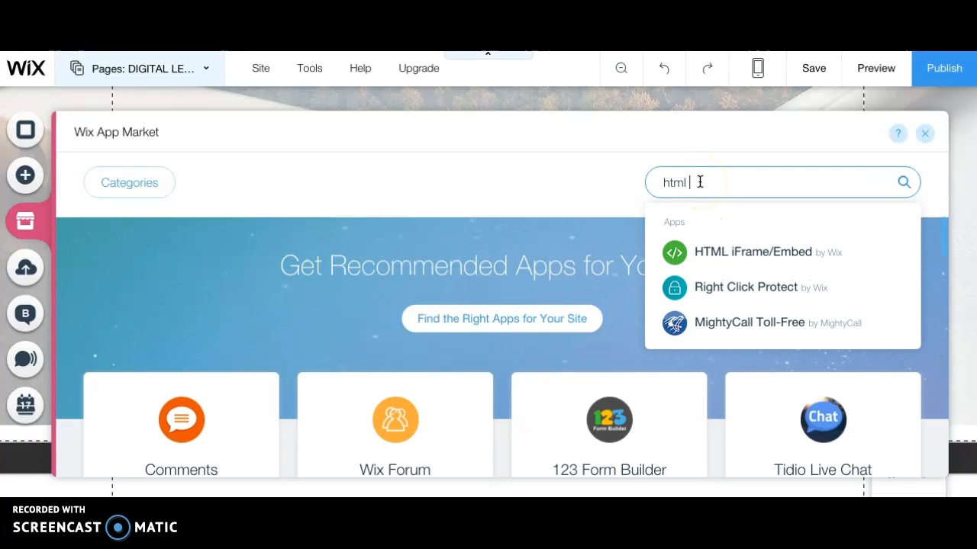
pyautogui.click(755, 251)
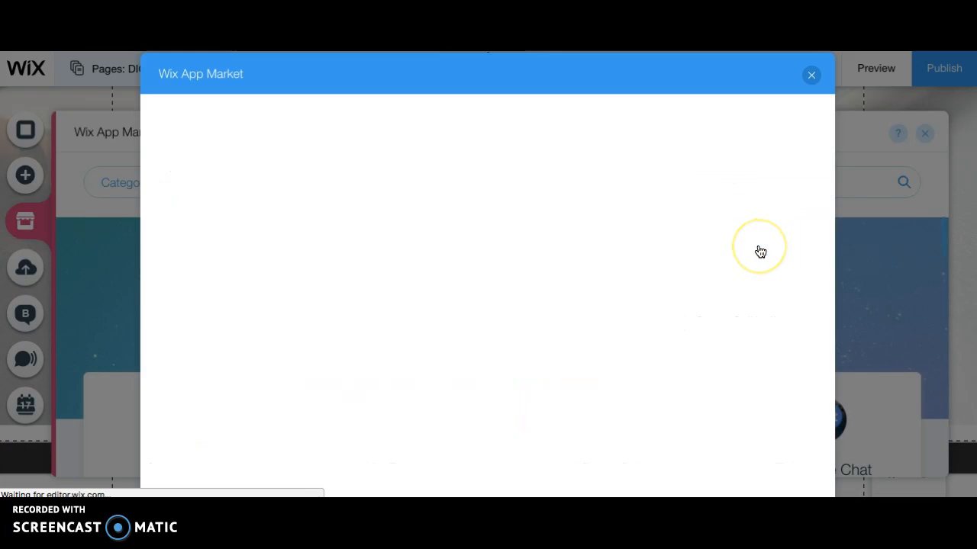
pyautogui.click(727, 132)
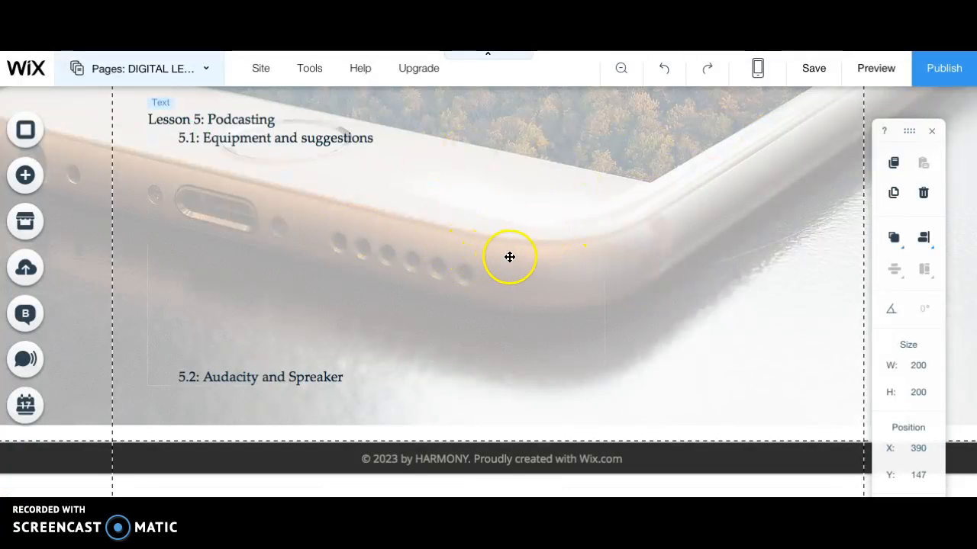
pyautogui.click(296, 404)
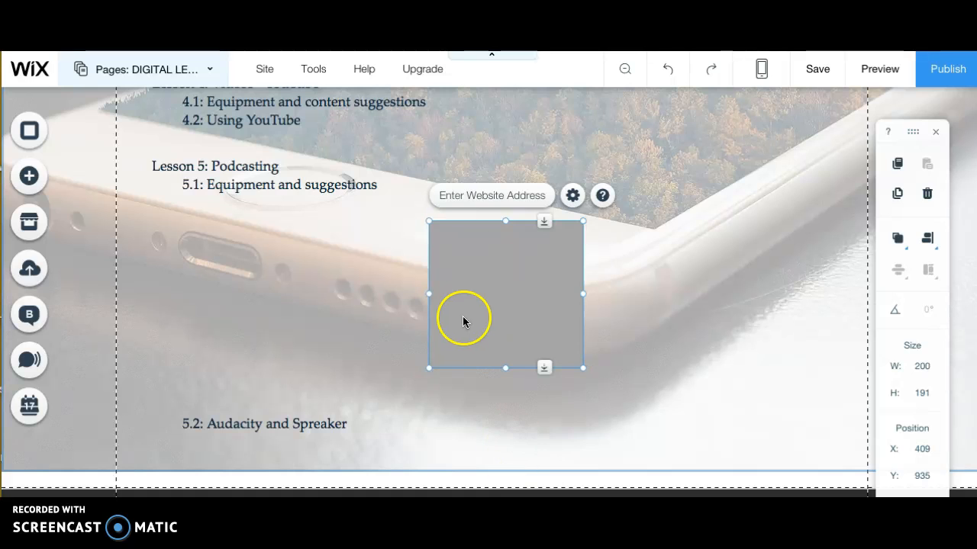
# Set the new HTML box to show code instead of a website address, using the copied Spreaker iframe code
pyautogui.click(465, 196)
pyautogui.click(467, 198)
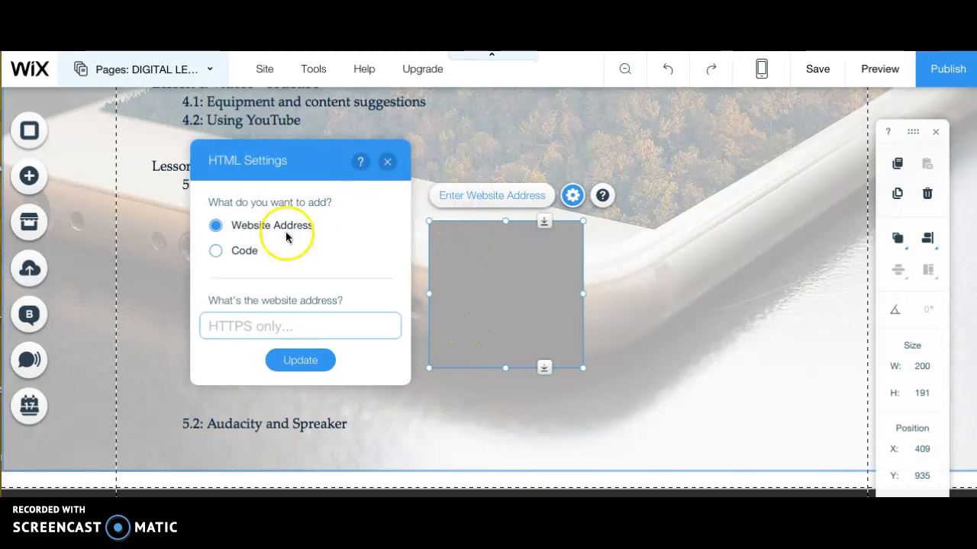
pyautogui.click(215, 250)
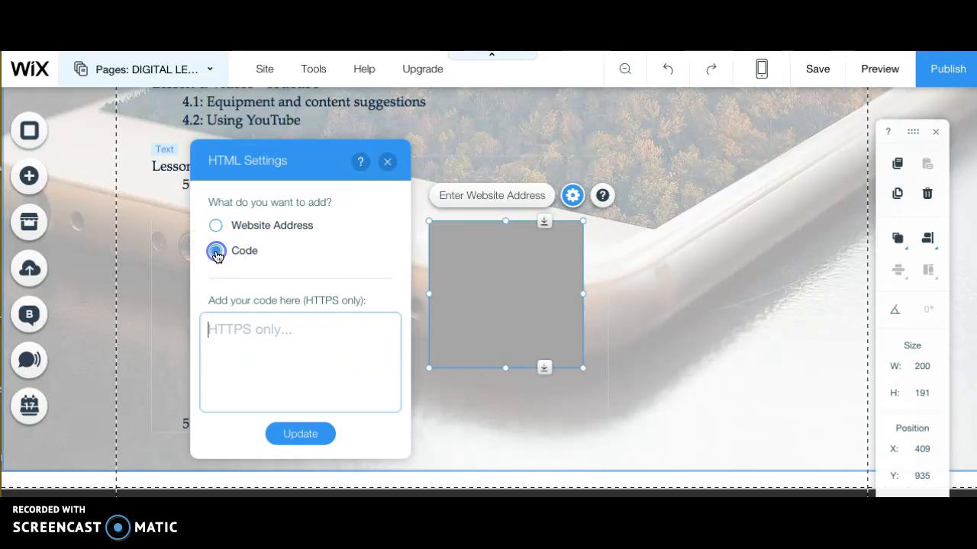
pyautogui.click(270, 344)
pyautogui.hotkey('ctrl', 'v')
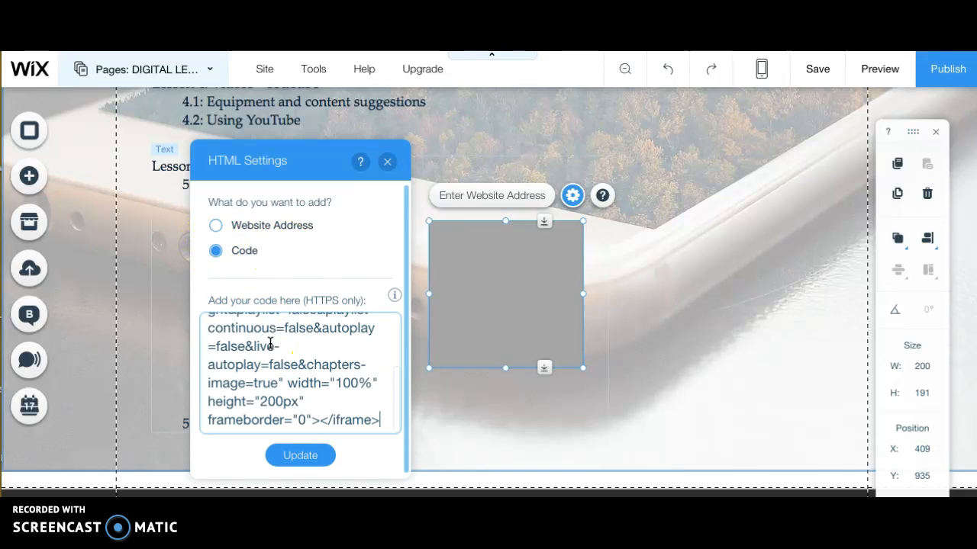
pyautogui.click(312, 457)
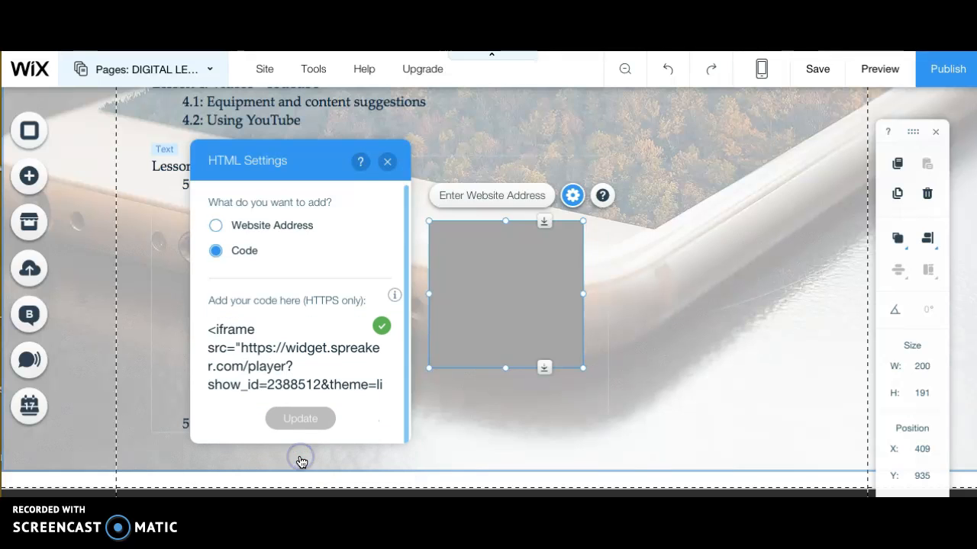
pyautogui.click(387, 161)
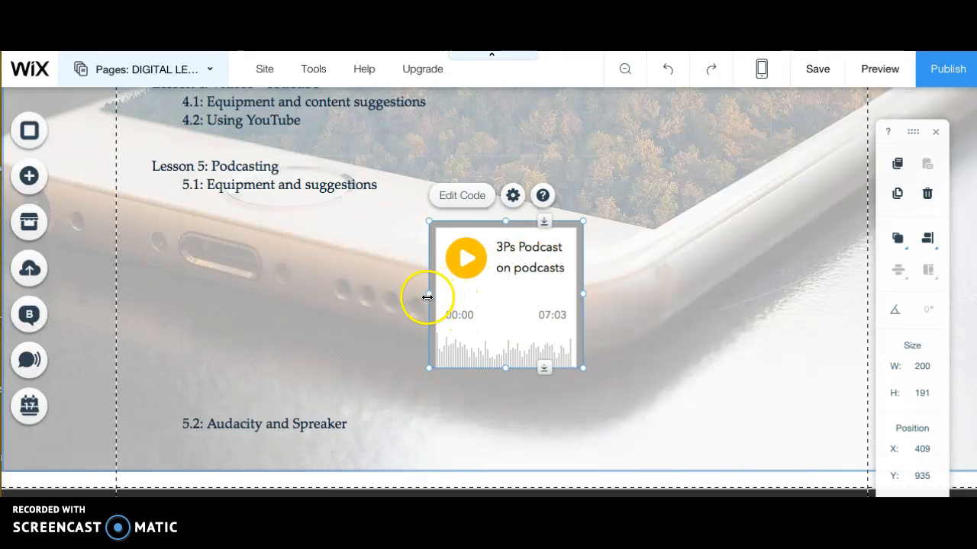
# Widen the embedded podcast player on both sides to about 726 px, save the site, and dismiss the publishing offer
pyautogui.moveTo(429, 294); pyautogui.dragTo(190, 312)
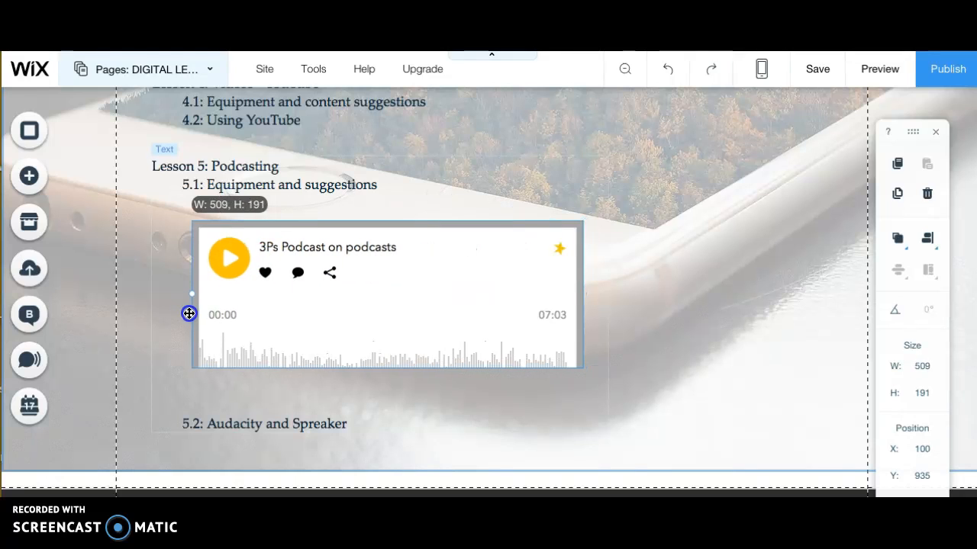
pyautogui.moveTo(585, 300); pyautogui.dragTo(750, 312)
pyautogui.click(386, 291)
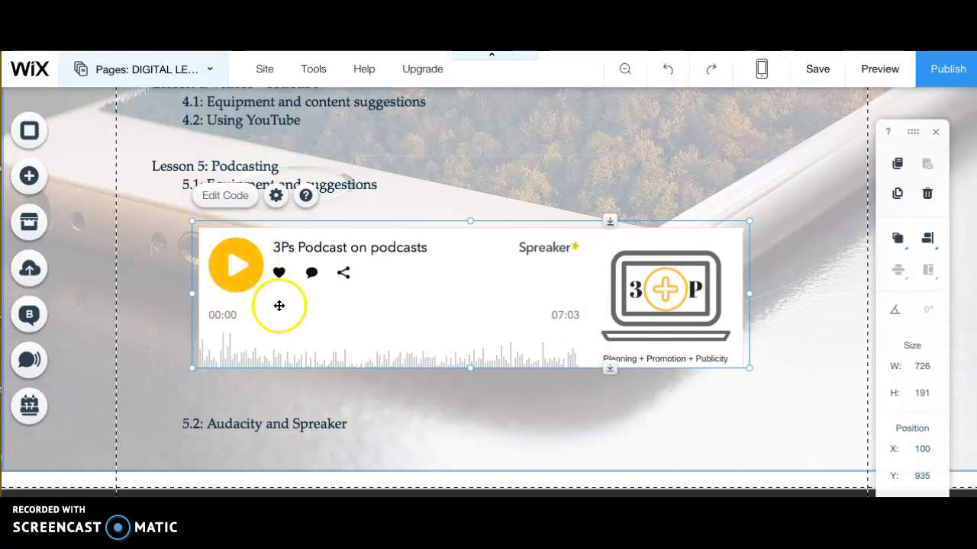
pyautogui.click(828, 76)
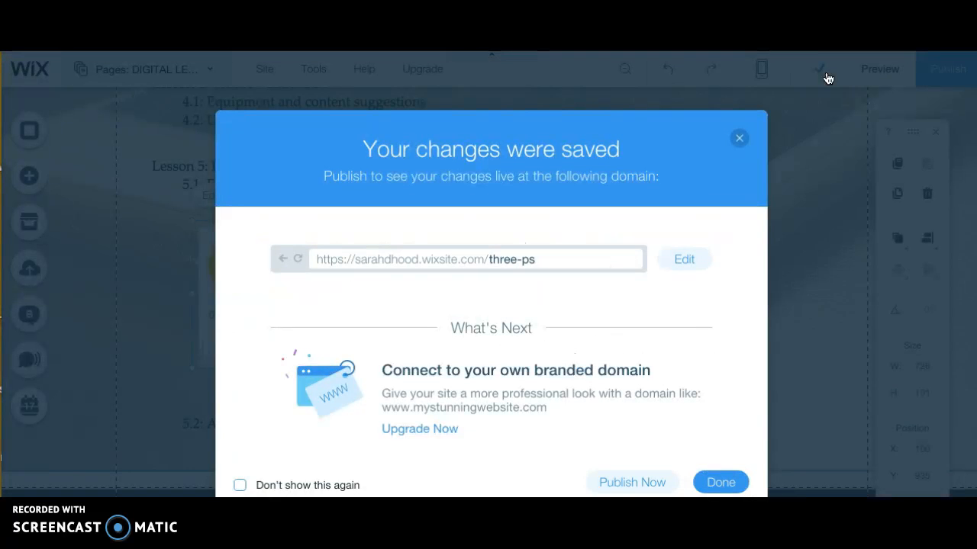
pyautogui.click(739, 139)
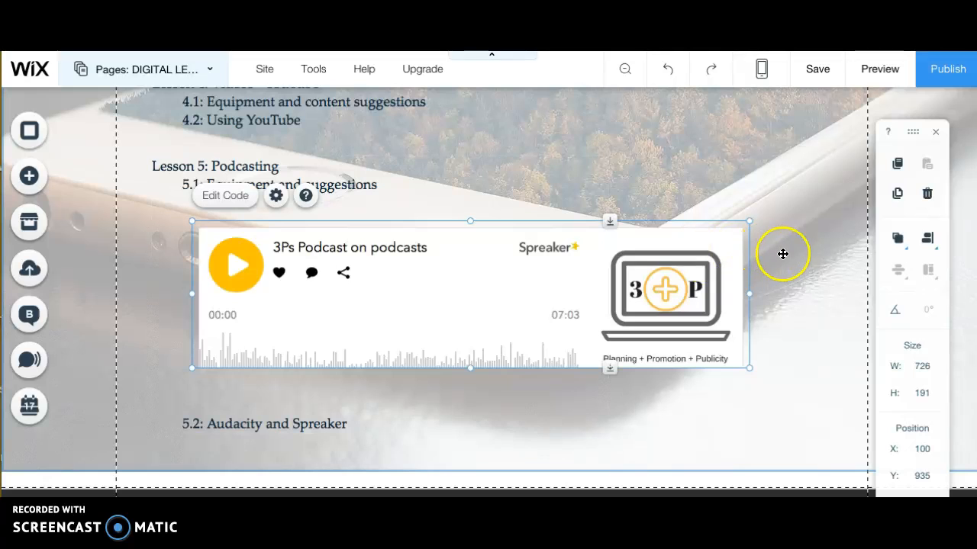